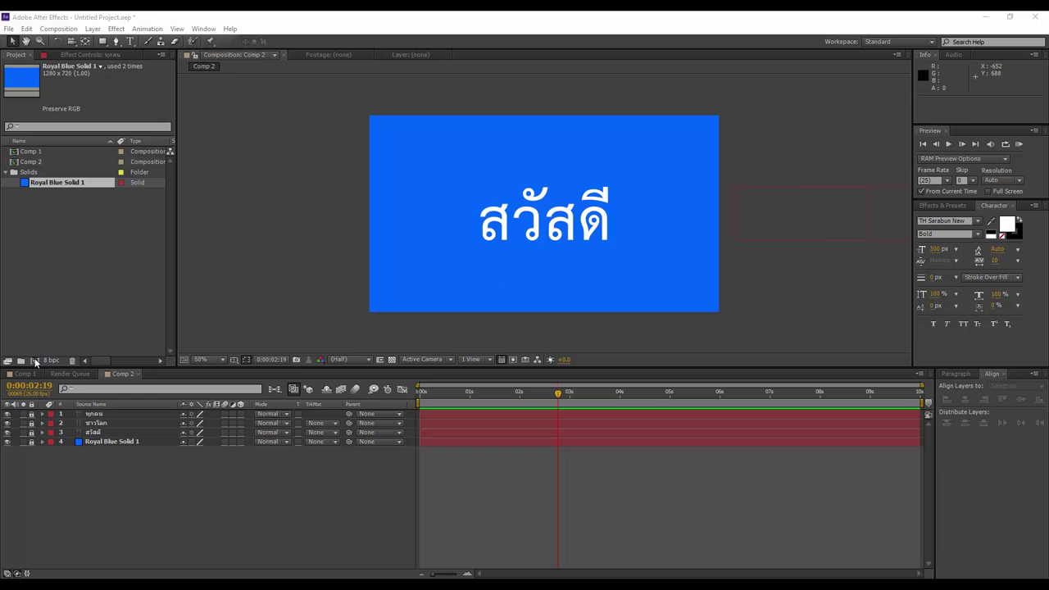
Create a new composition with the default settings and add Royal Blue Solid 1 to it as a locked background layer
click(35, 361)
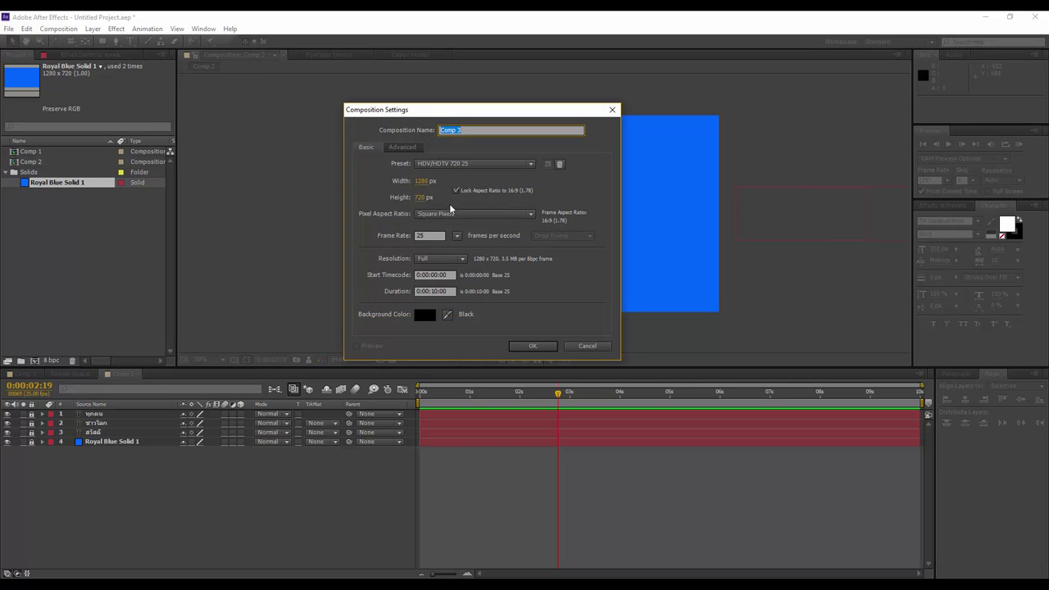
click(529, 345)
click(49, 193)
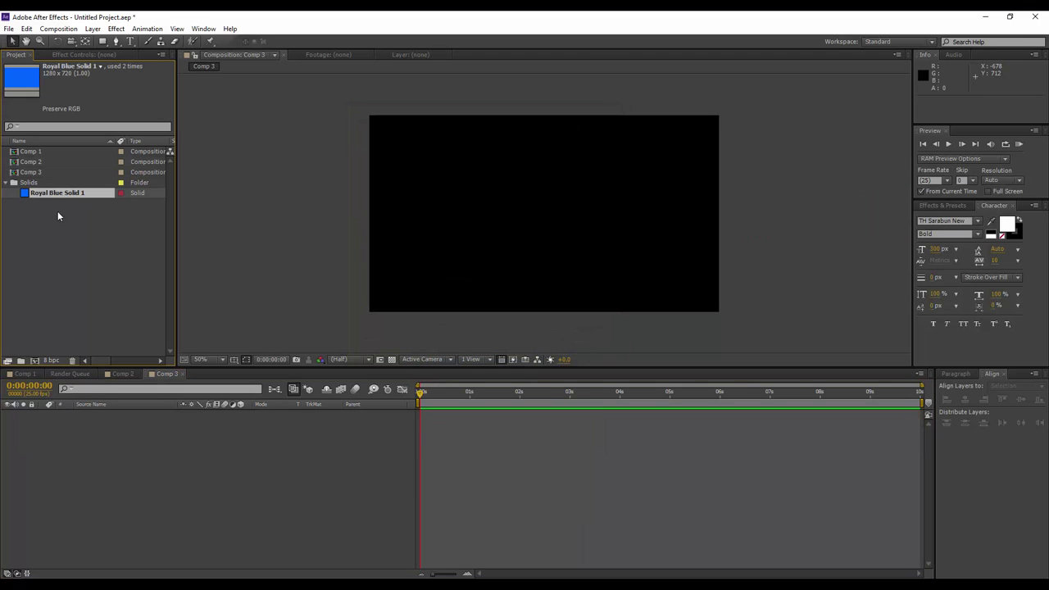
drag(43, 194, 87, 416)
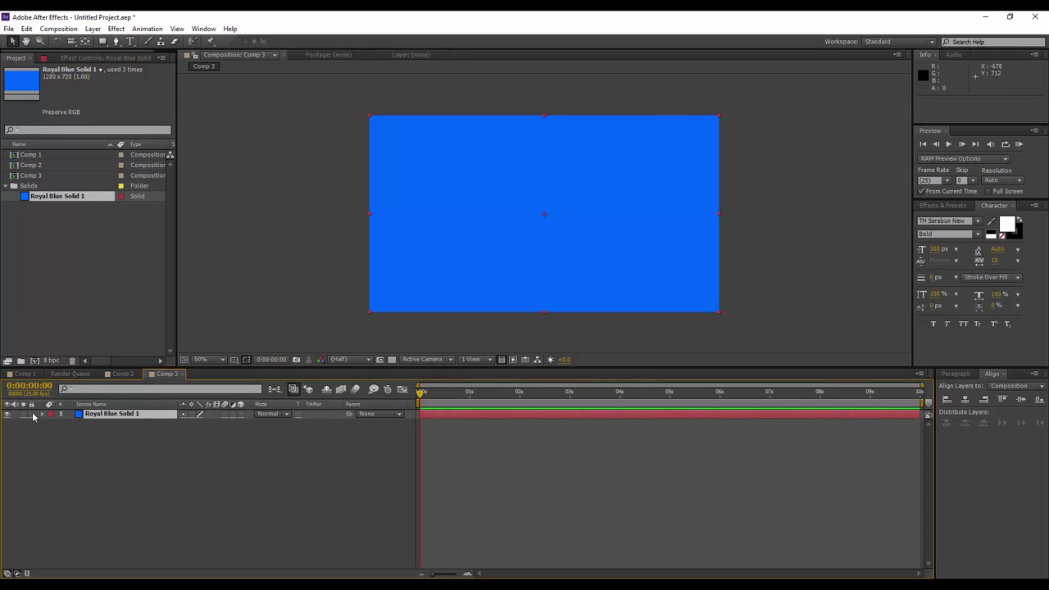
click(55, 447)
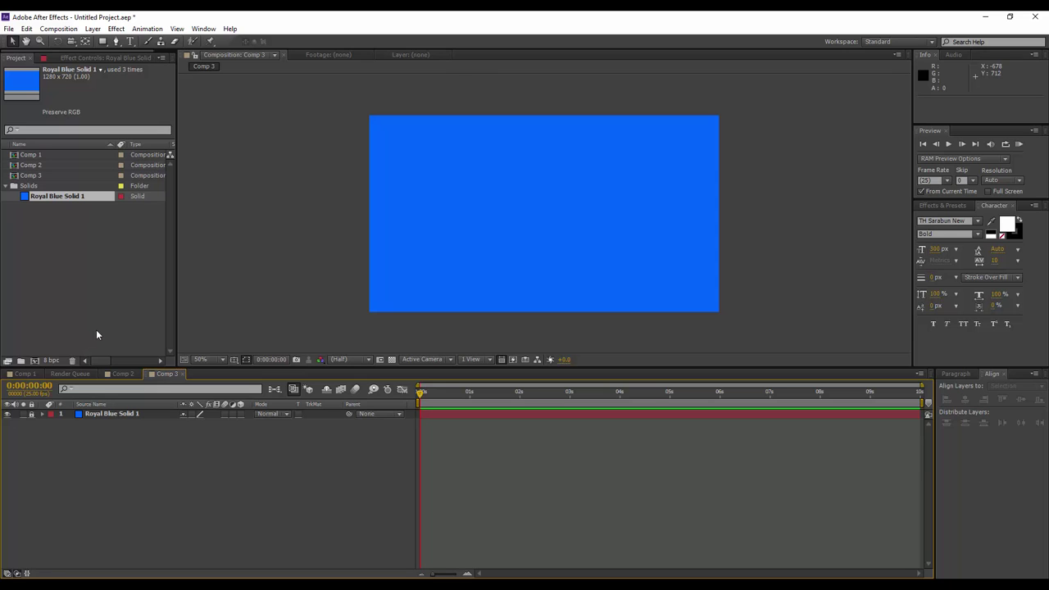
Add a text layer reading "สวัสดี" over the blue background
key(ctrl+t)
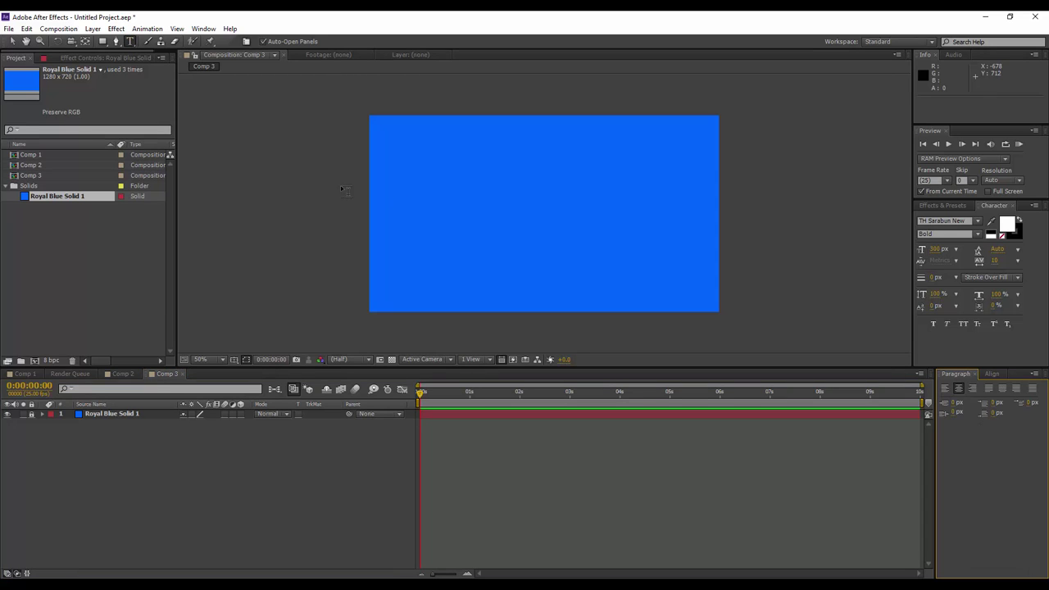
click(464, 234)
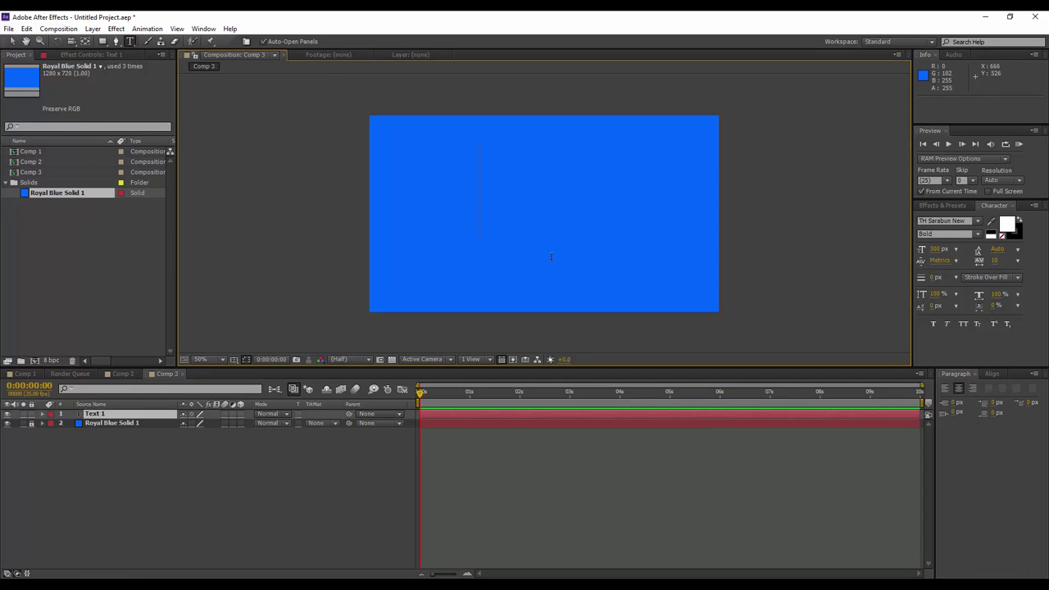
text(สวัสดี)
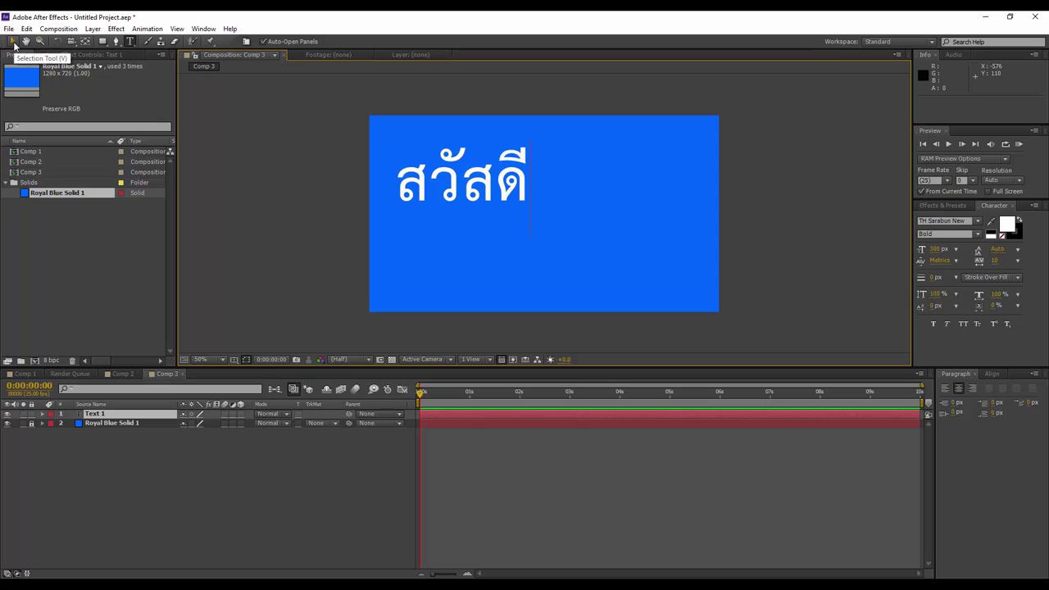
click(12, 41)
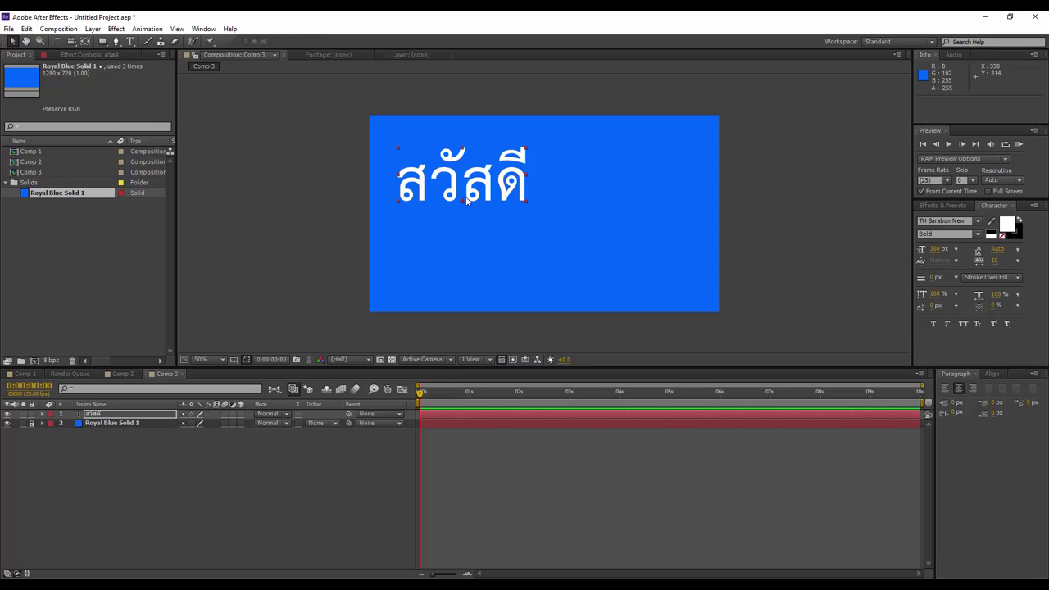
Move the text to the middle of the frame and align it to the composition's horizontal and vertical centre
drag(500, 189, 573, 226)
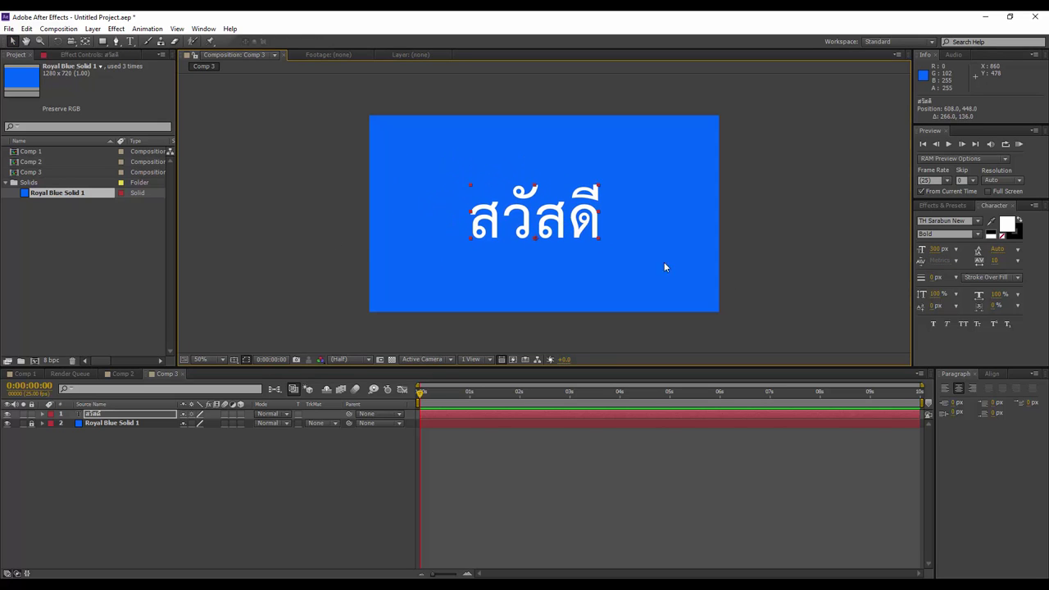
click(990, 374)
click(965, 400)
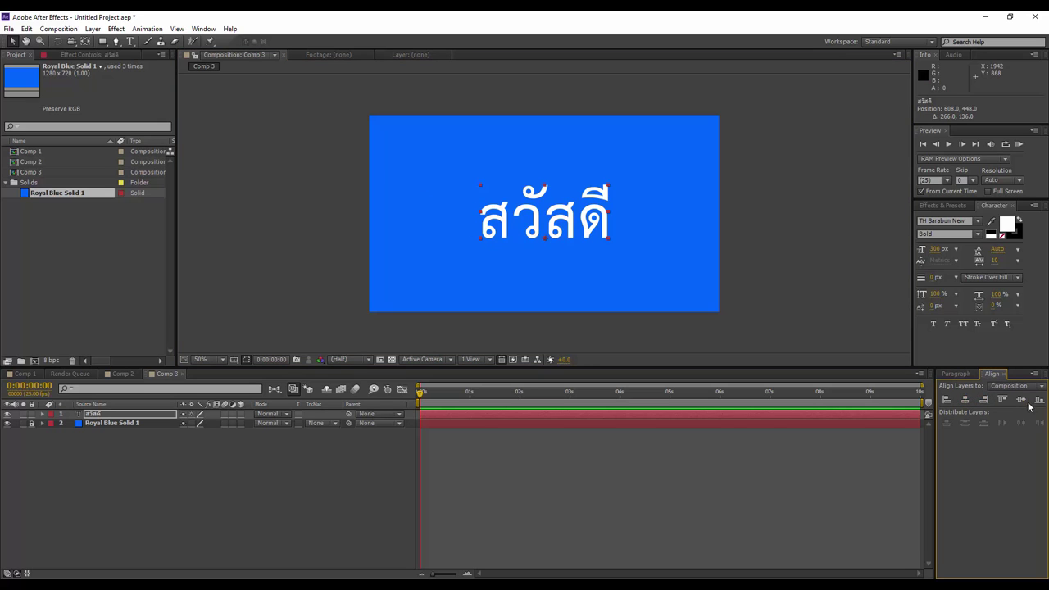
click(1021, 400)
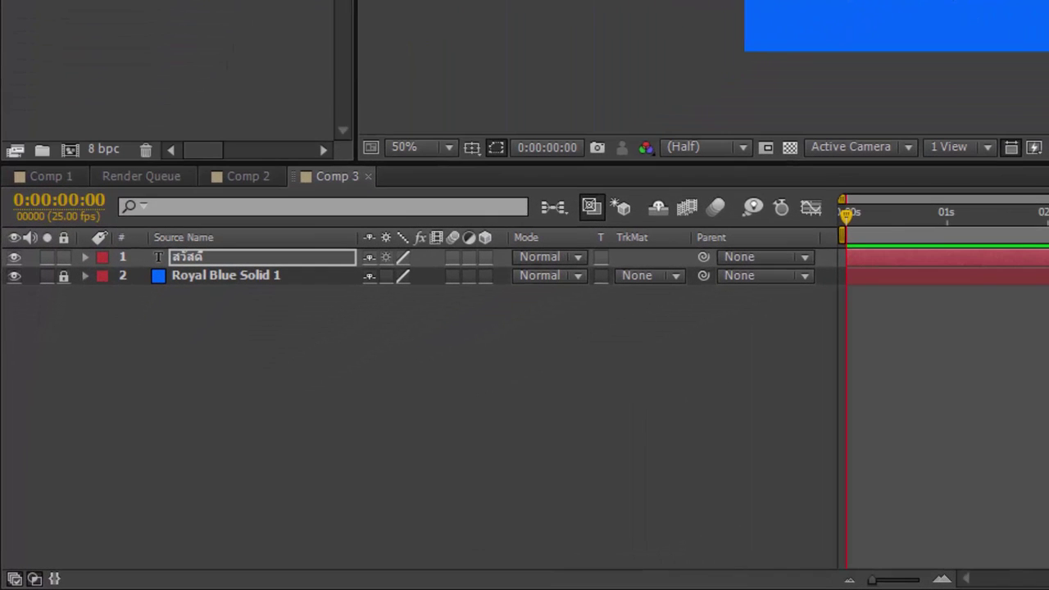
Make the text layer 3D and move its anchor point to the middle of the text's top edge
click(484, 256)
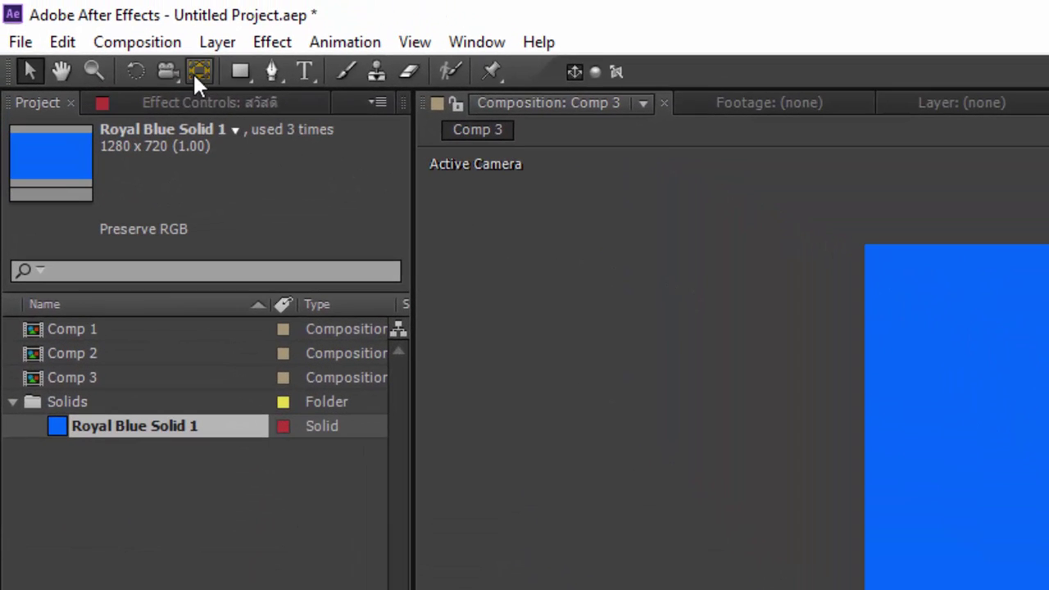
click(197, 74)
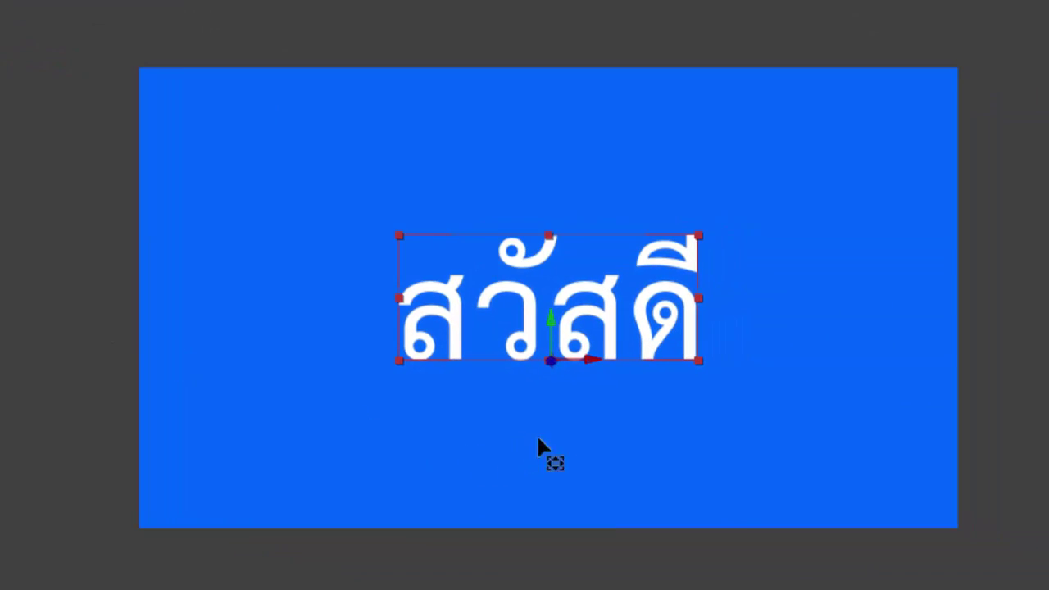
drag(549, 363, 543, 238)
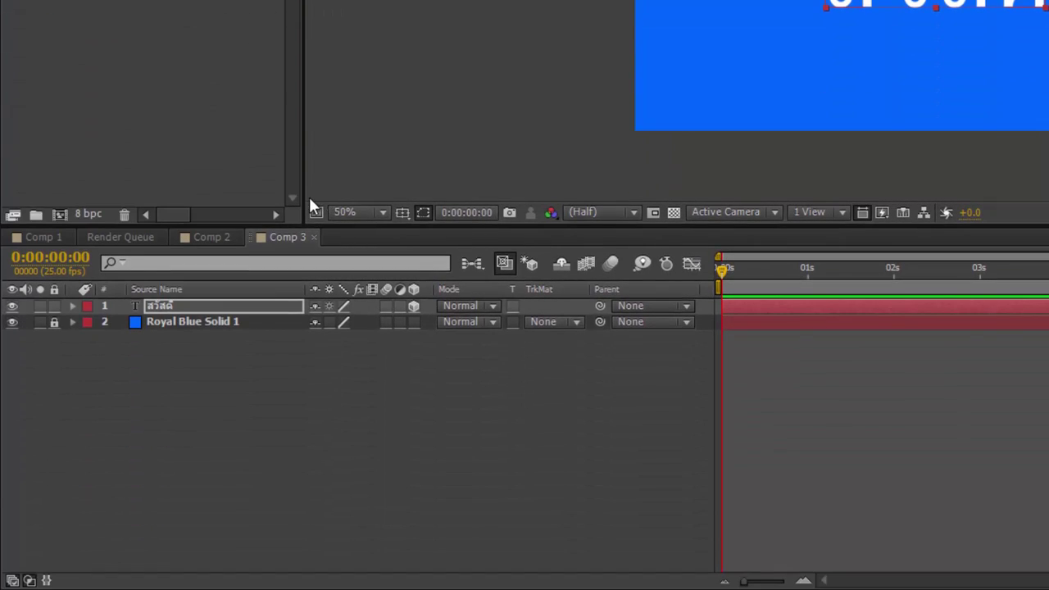
Reveal the transform properties of the text layer
click(72, 306)
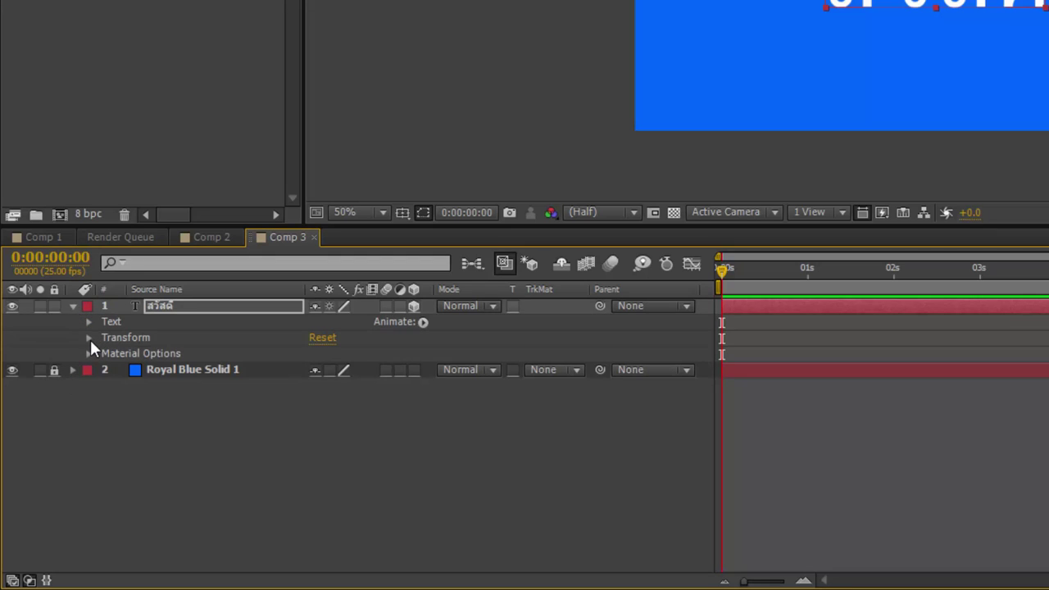
click(88, 338)
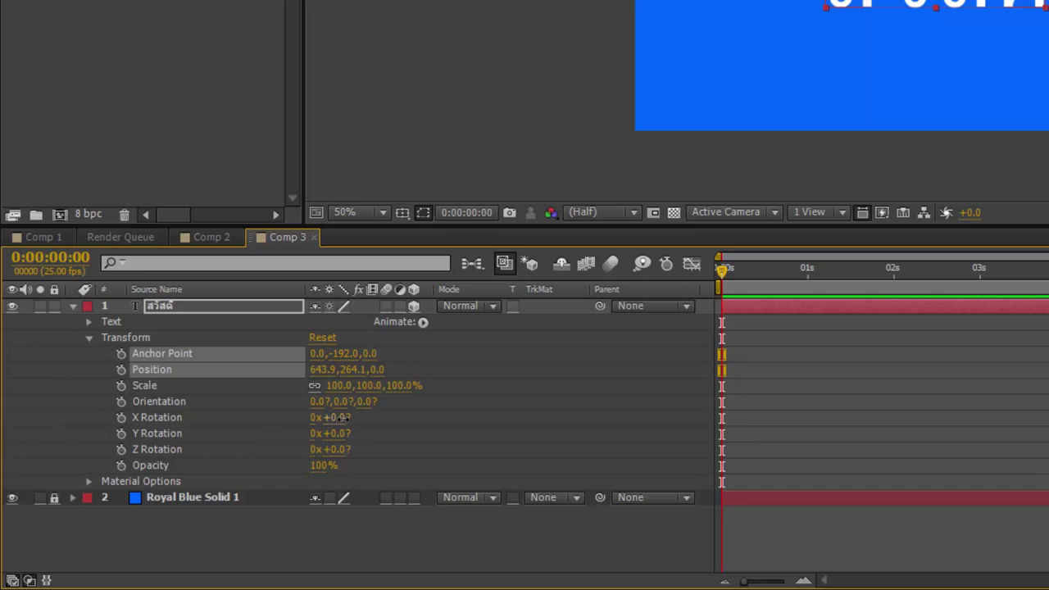
Try an X Rotation of 6 degrees on the text layer and undo it
drag(332, 418, 343, 418)
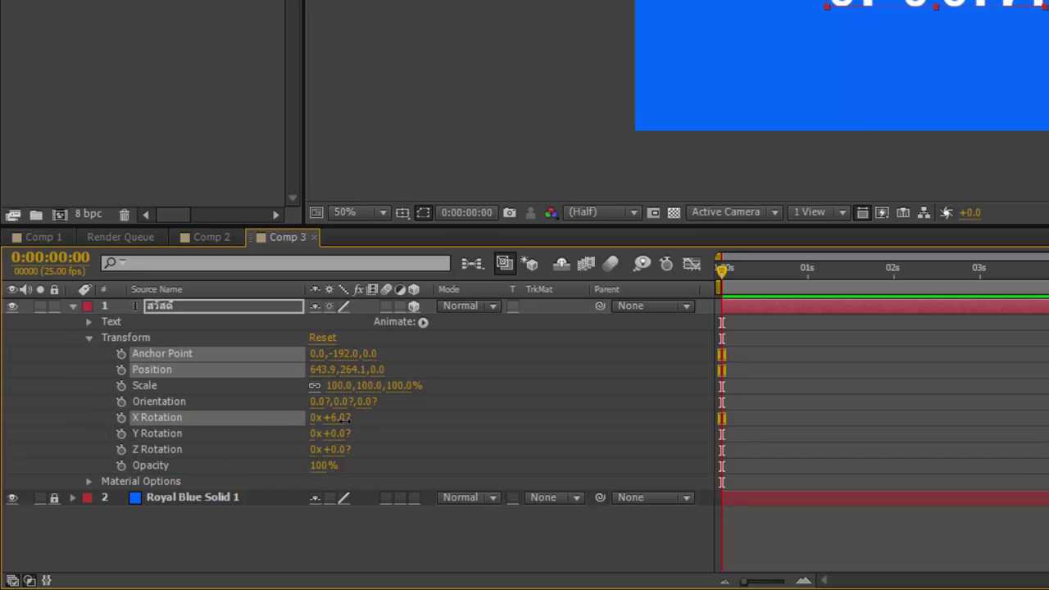
click(108, 413)
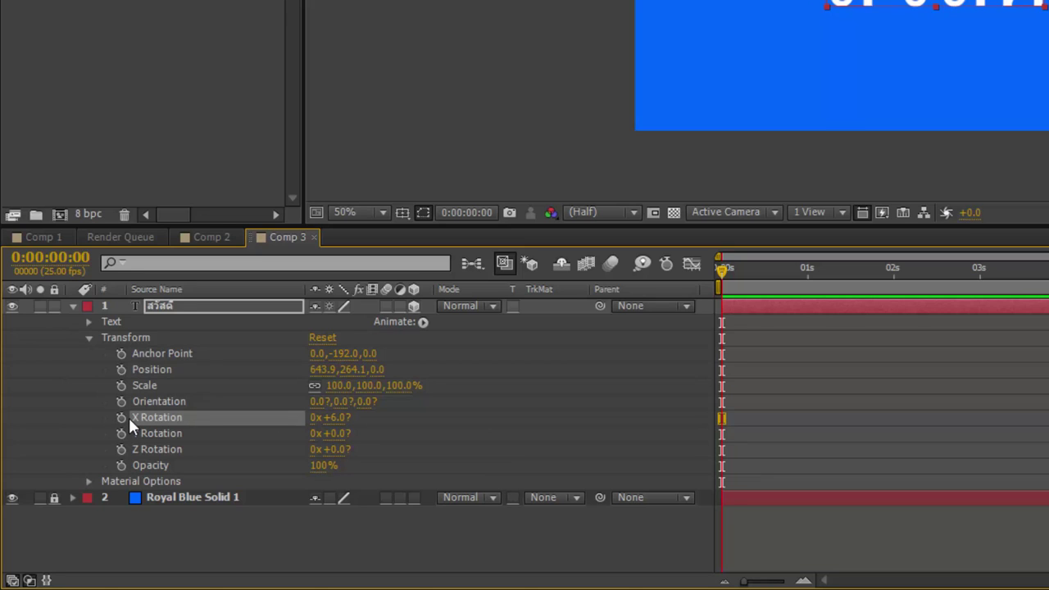
key(ctrl+z)
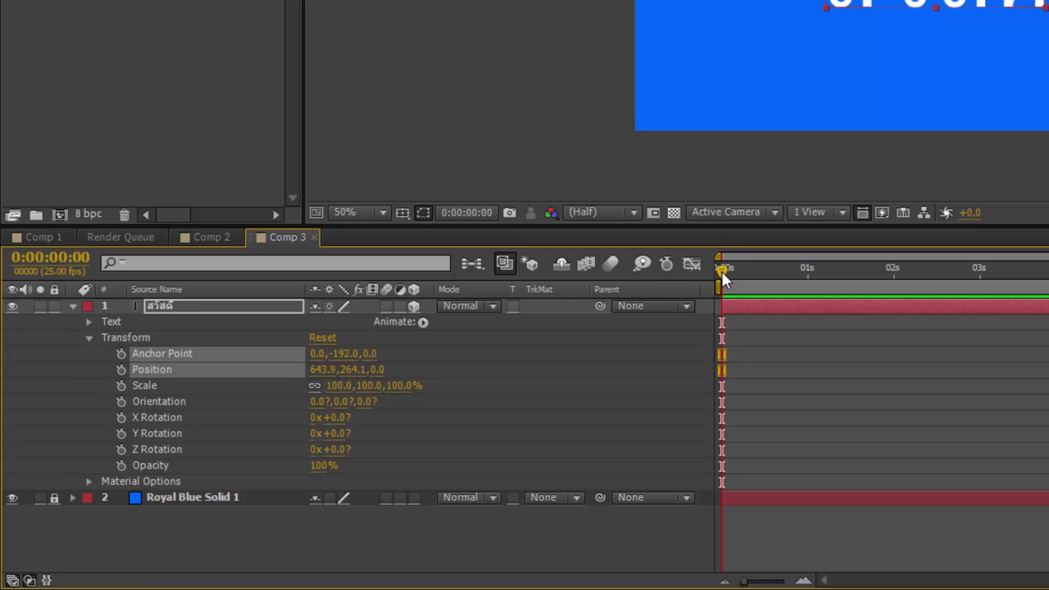
Start keyframing the text layer's X Rotation at 0:00:01:00 with a value of -87 degrees
drag(721, 271, 809, 286)
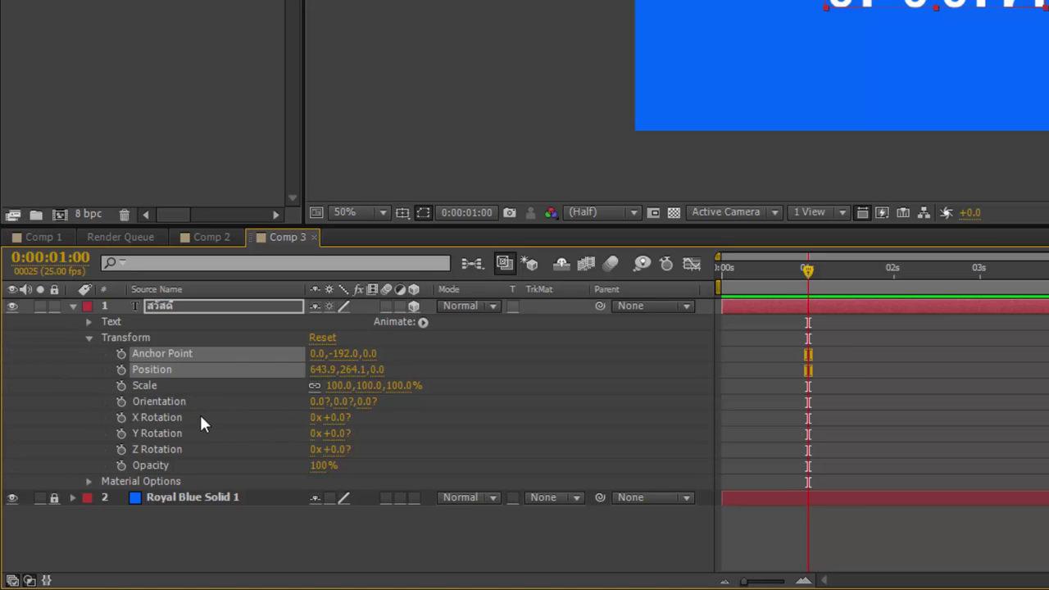
click(120, 418)
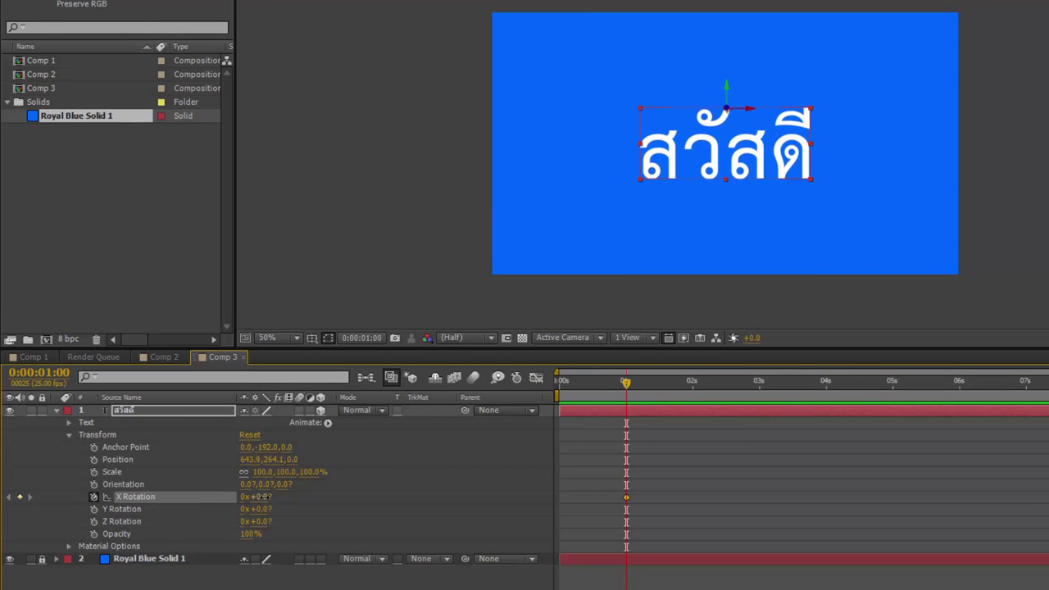
drag(261, 496, 207, 504)
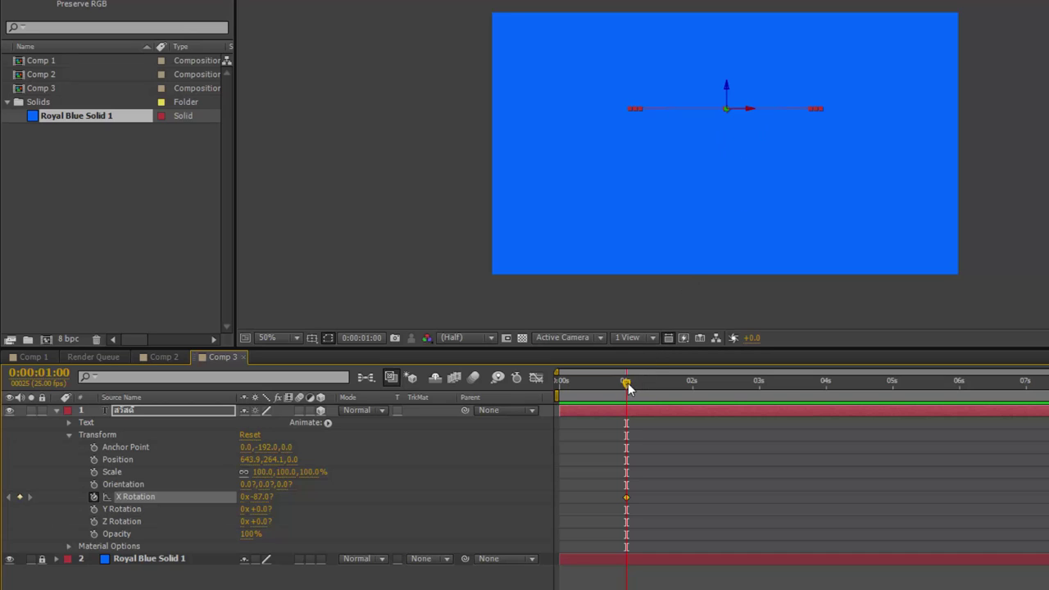
Add an X Rotation keyframe of 87 degrees to the text layer at 0:00:01:10
drag(626, 387, 656, 386)
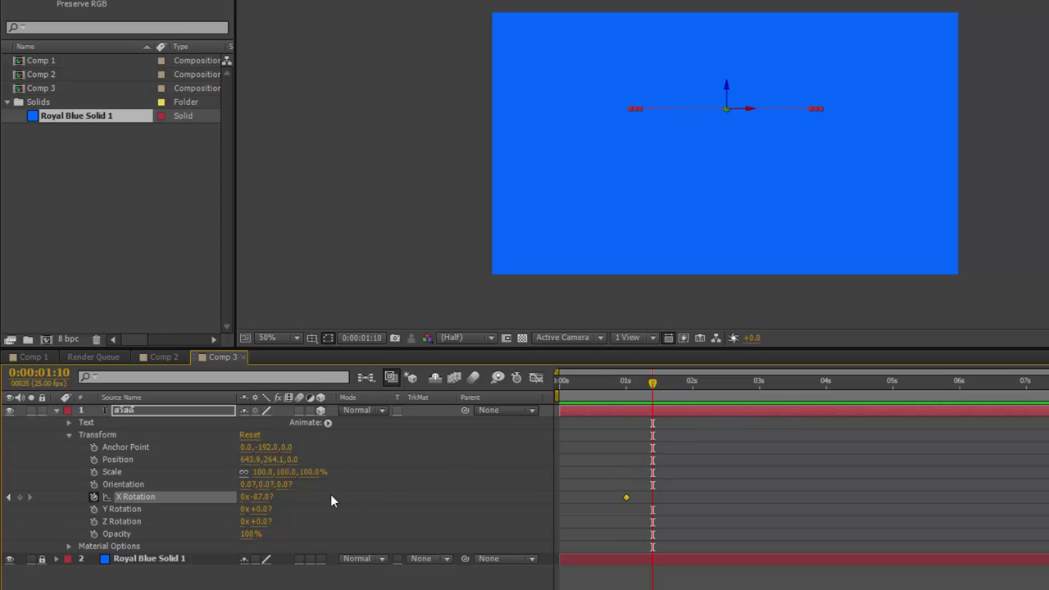
drag(263, 503, 261, 506)
click(261, 504)
text(87)
key(Return)
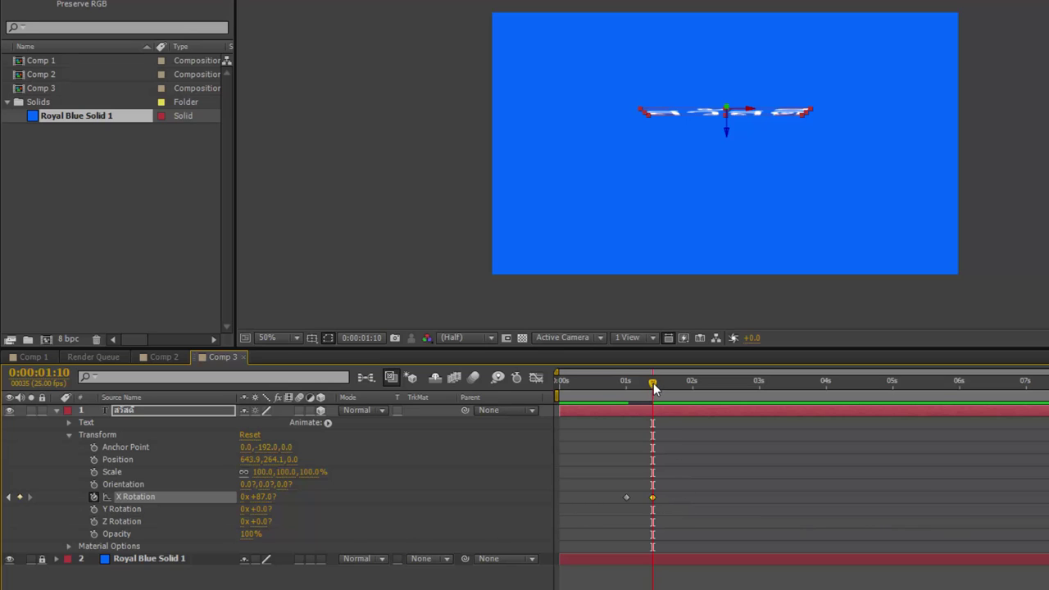
Add an X Rotation keyframe of -65 degrees to the text layer at 0:00:01:17
drag(653, 384, 677, 387)
drag(677, 387, 672, 387)
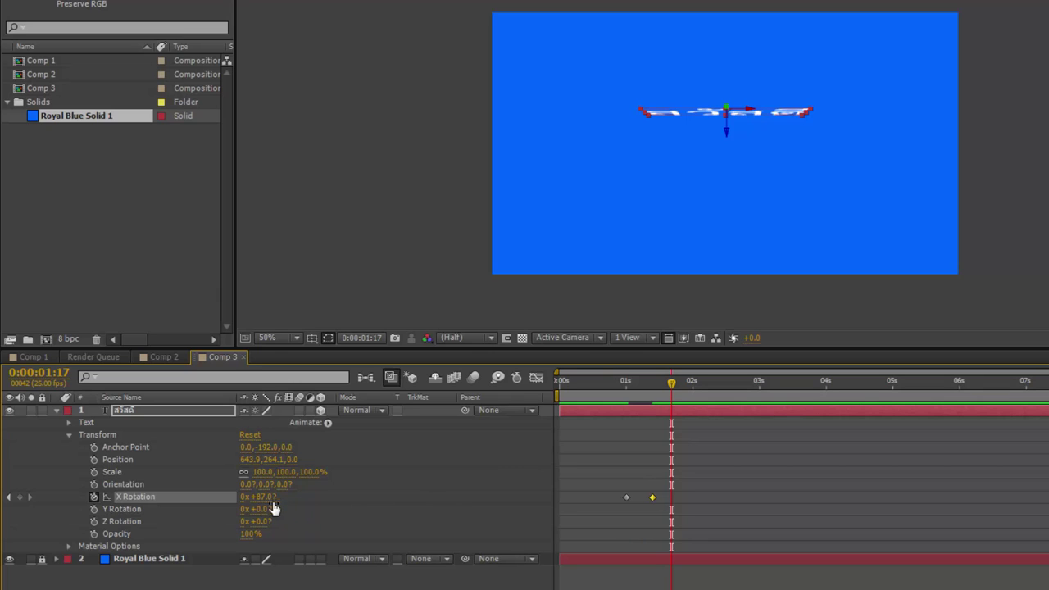
drag(268, 505, 164, 498)
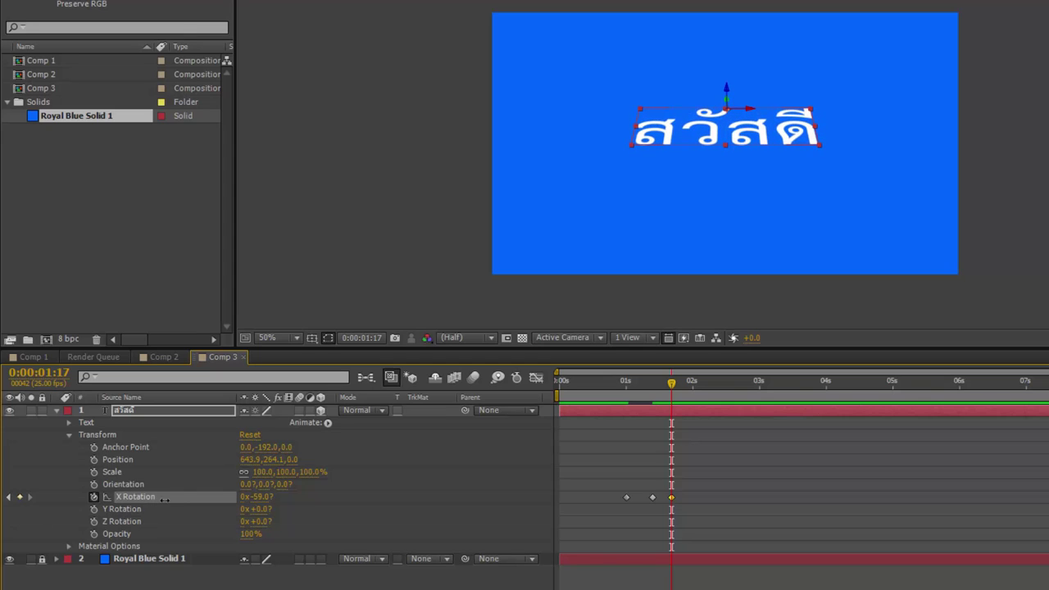
click(261, 499)
text(-65)
key(Return)
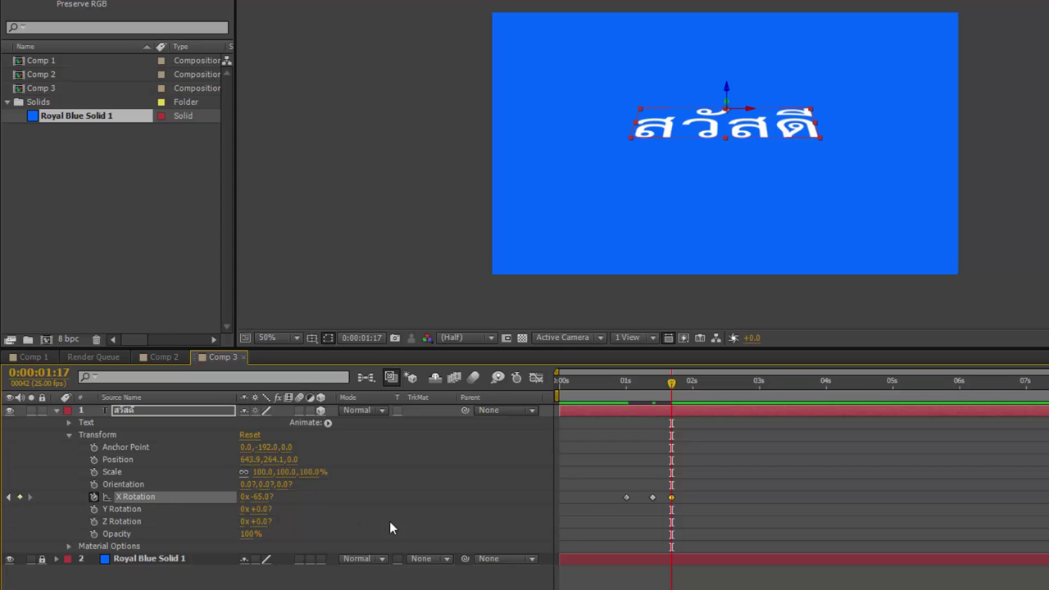
Add an X Rotation keyframe of 65 degrees to the text layer at 0:00:01:22
mouse_move(674, 394)
mouse_down()
mouse_move(592, 393)
mouse_move(674, 411)
mouse_up()
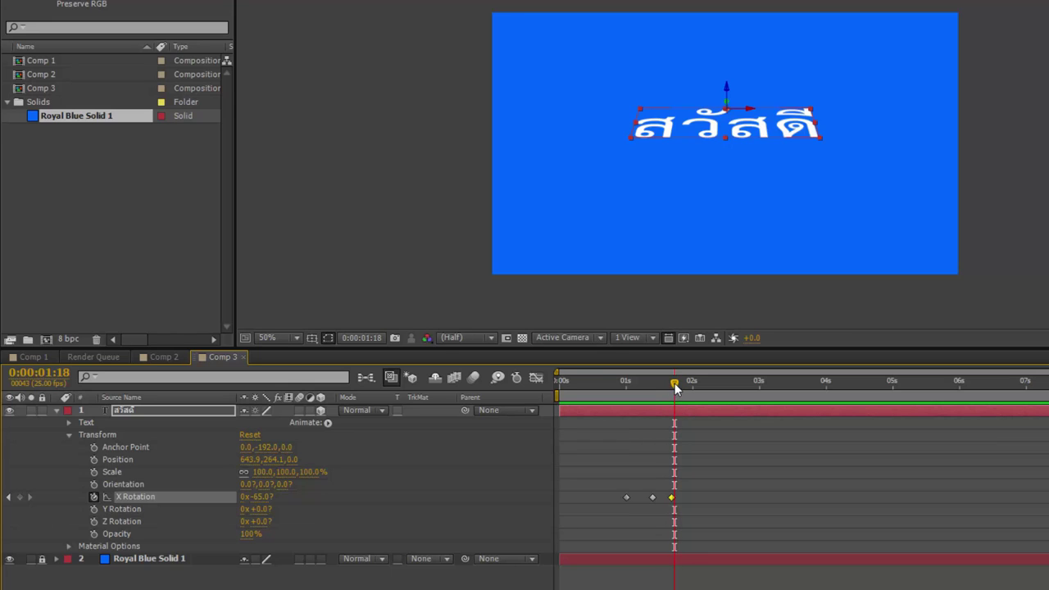
click(680, 386)
drag(680, 385, 689, 387)
drag(688, 387, 685, 387)
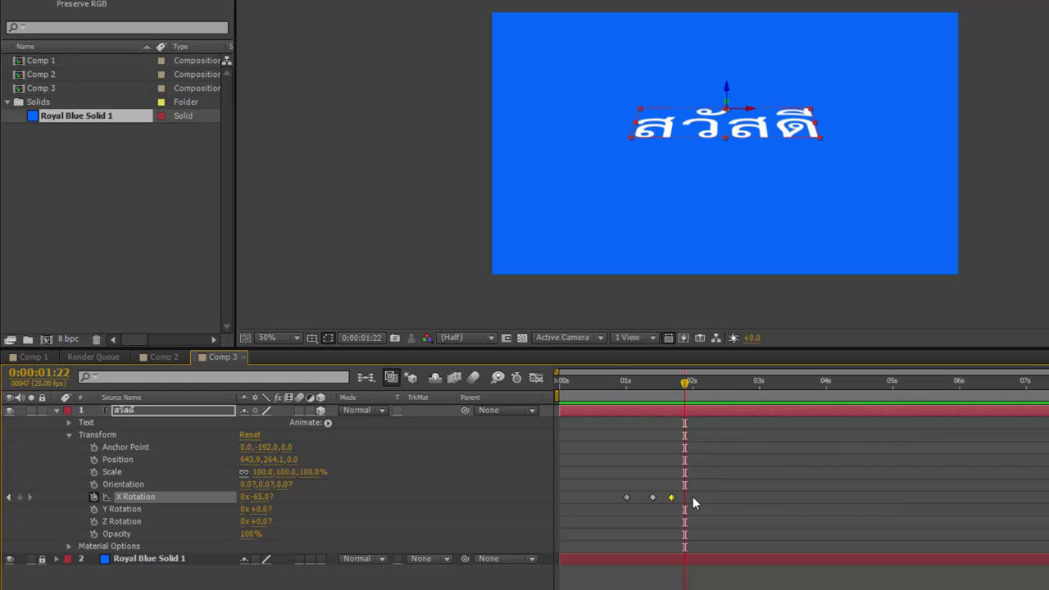
click(259, 498)
text(65)
key(Return)
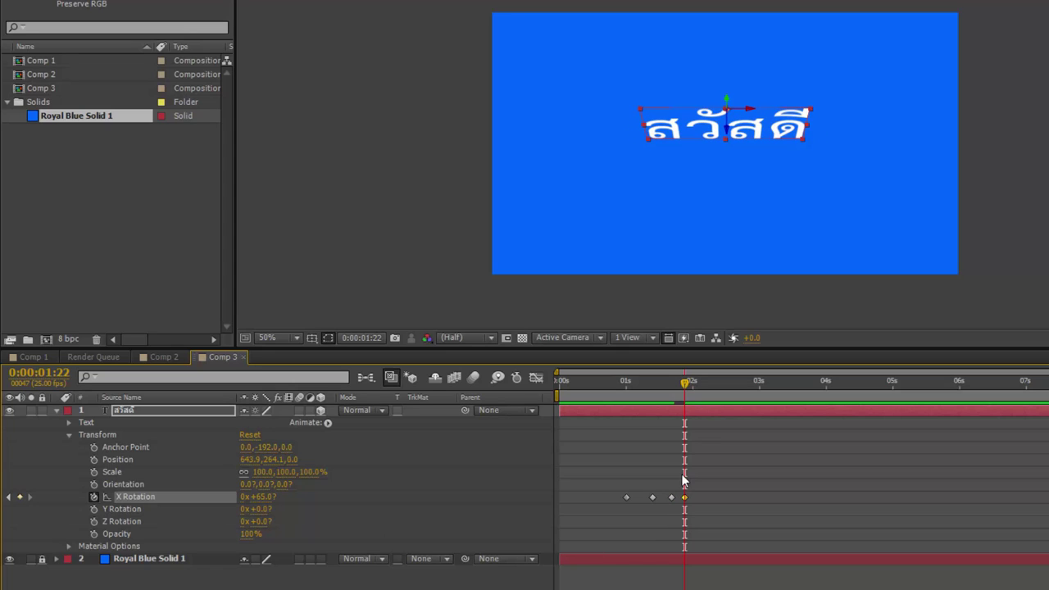
Add an X Rotation keyframe of -40 degrees to the text layer at 0:00:02:01
mouse_move(685, 392)
mouse_down()
mouse_move(624, 388)
mouse_move(698, 397)
mouse_up()
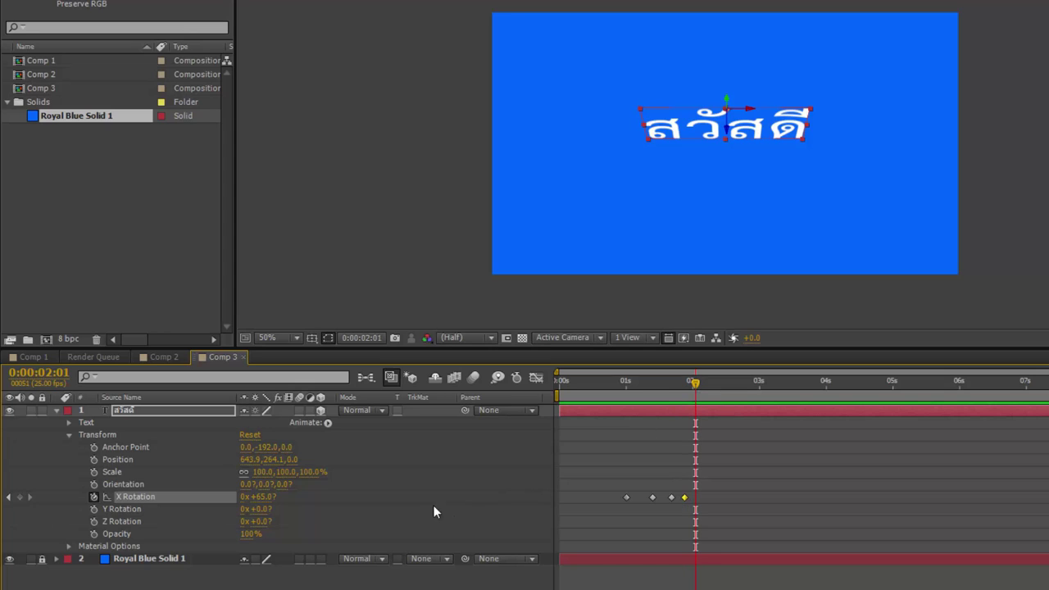
click(262, 497)
text(-40)
key(Return)
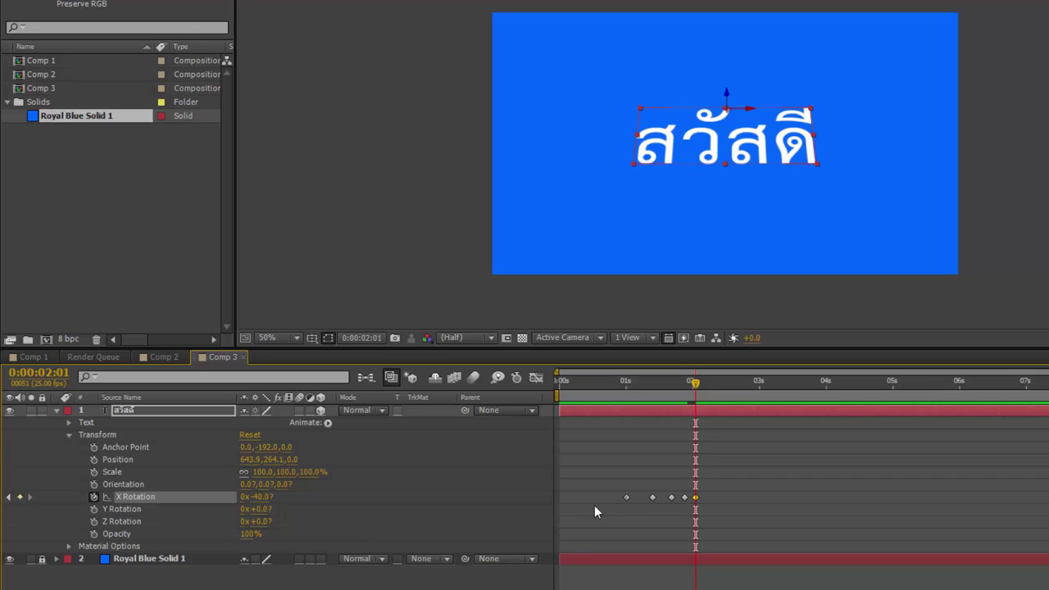
Add an X Rotation keyframe of 40 degrees to the text layer at 0:00:02:05
click(698, 383)
drag(698, 385, 703, 386)
drag(703, 387, 706, 387)
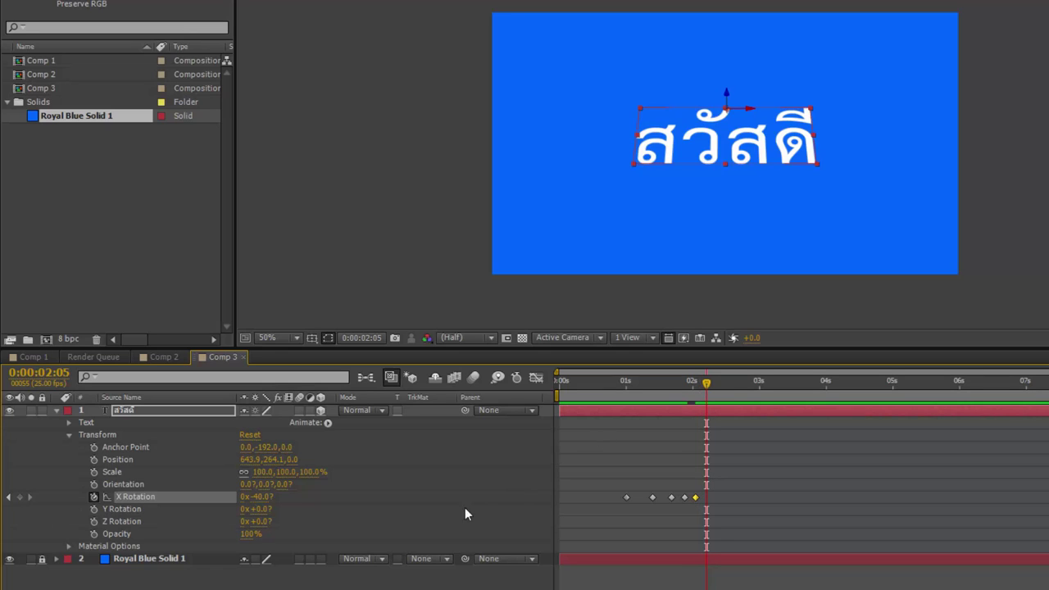
click(257, 500)
text(40)
key(Return)
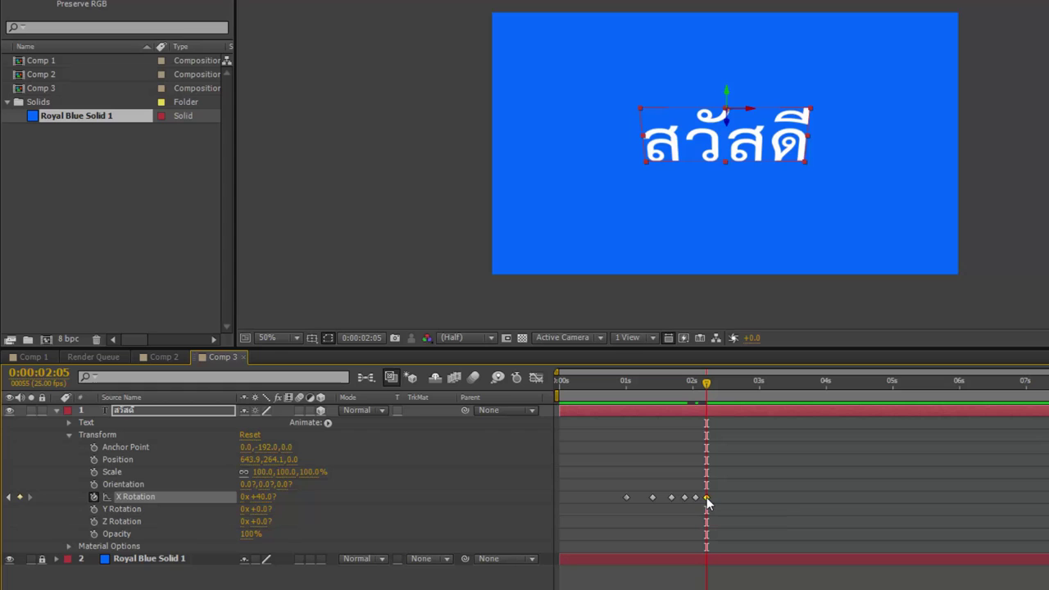
Add an X Rotation keyframe of 0 degrees to the text layer at 0:00:02:08
click(711, 383)
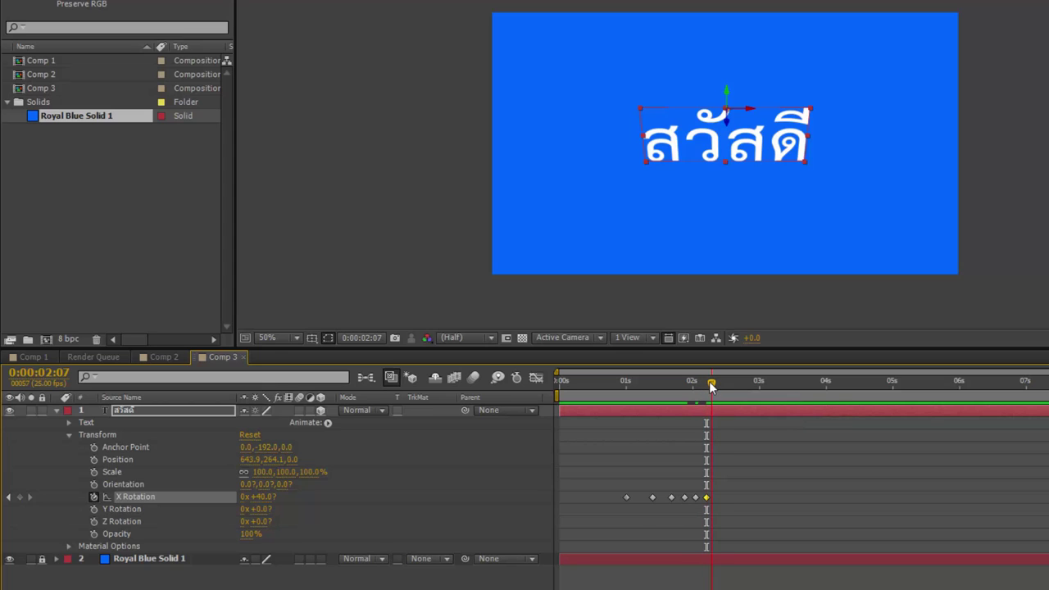
drag(710, 382, 712, 383)
click(262, 498)
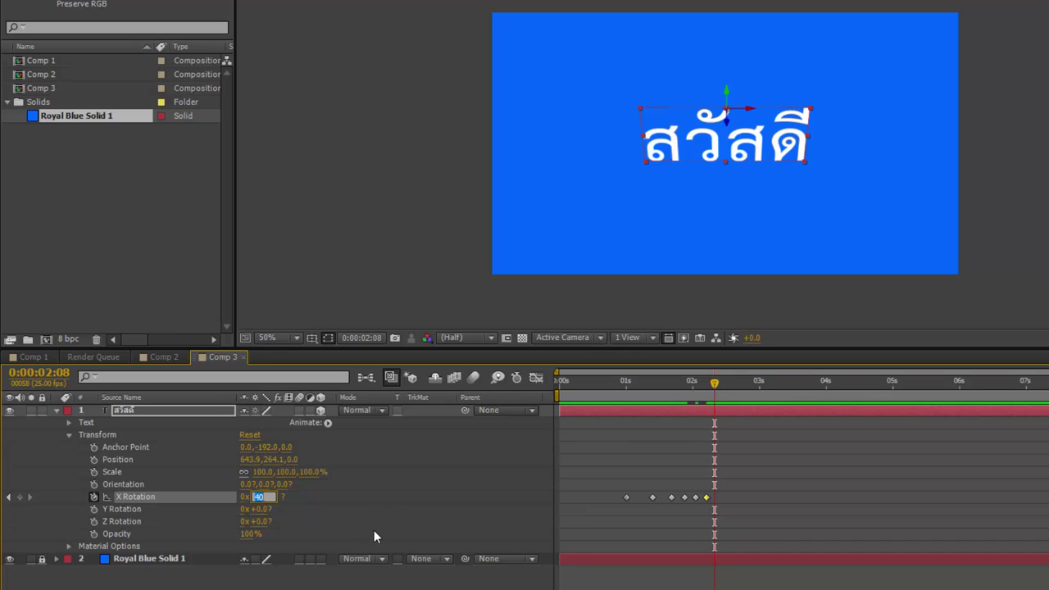
text(0)
key(Return)
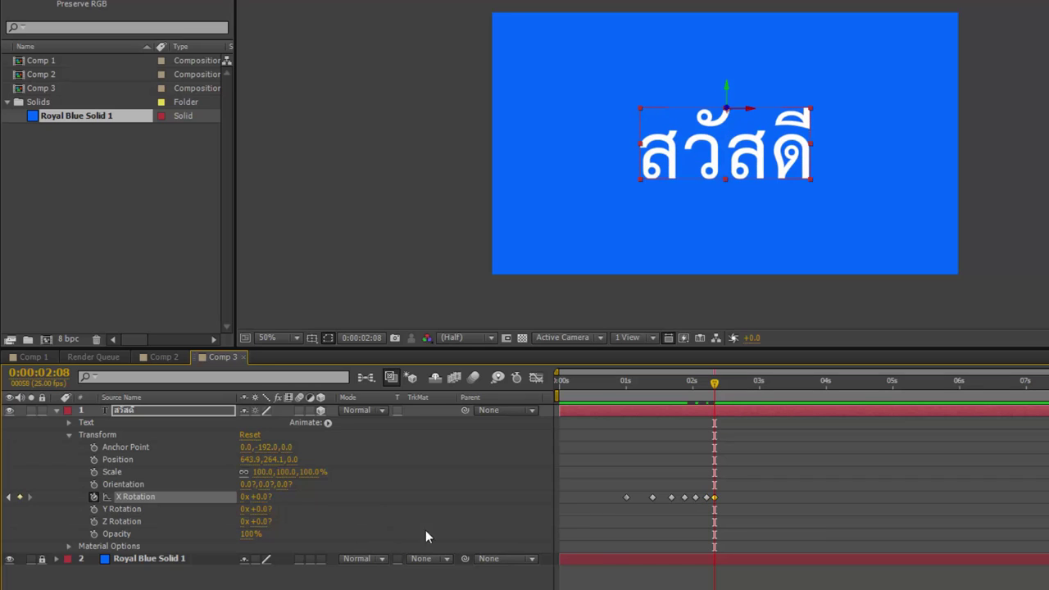
Scrub through the swing with the text layer deselected, and play a RAM preview from the start of the composition
drag(562, 396, 718, 403)
click(679, 299)
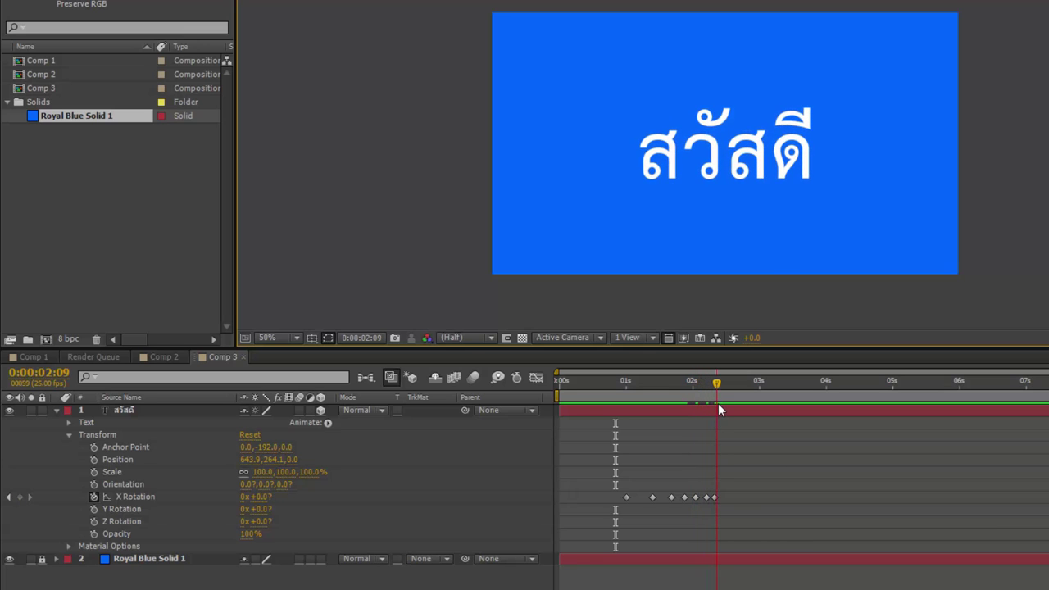
click(483, 389)
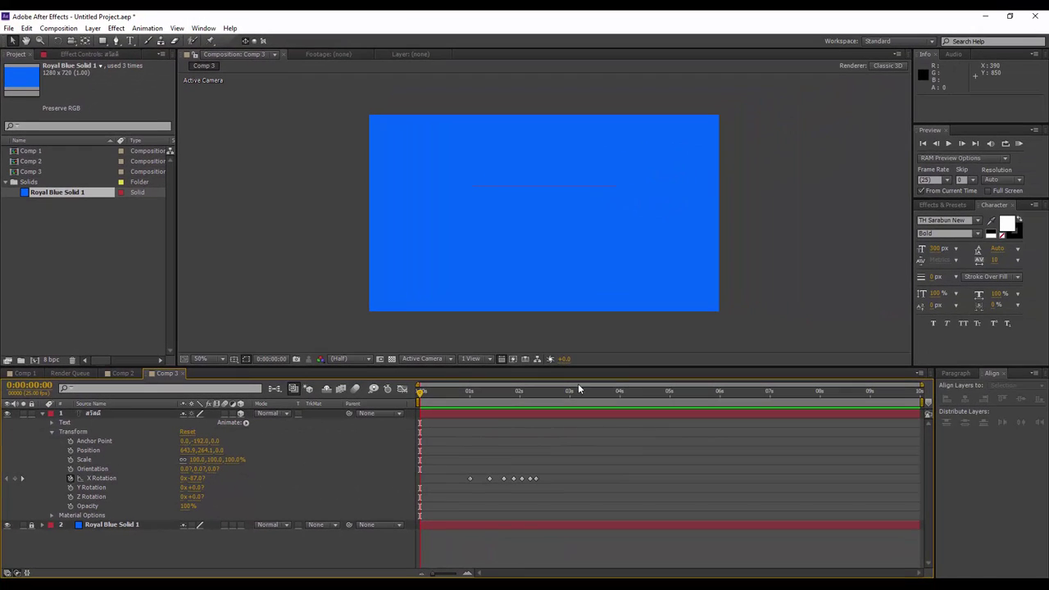
click(1019, 143)
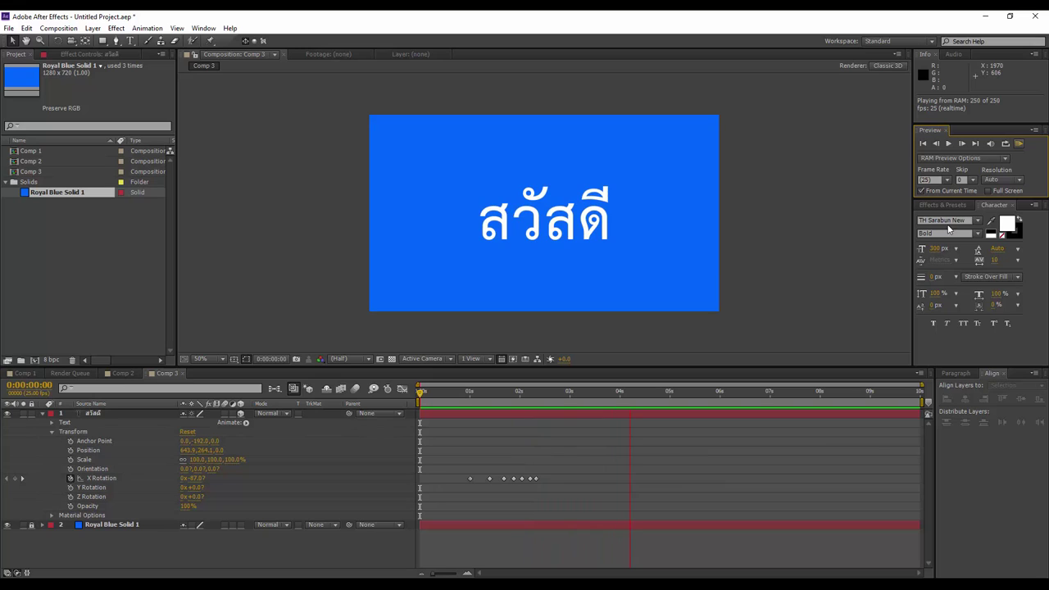
click(1020, 146)
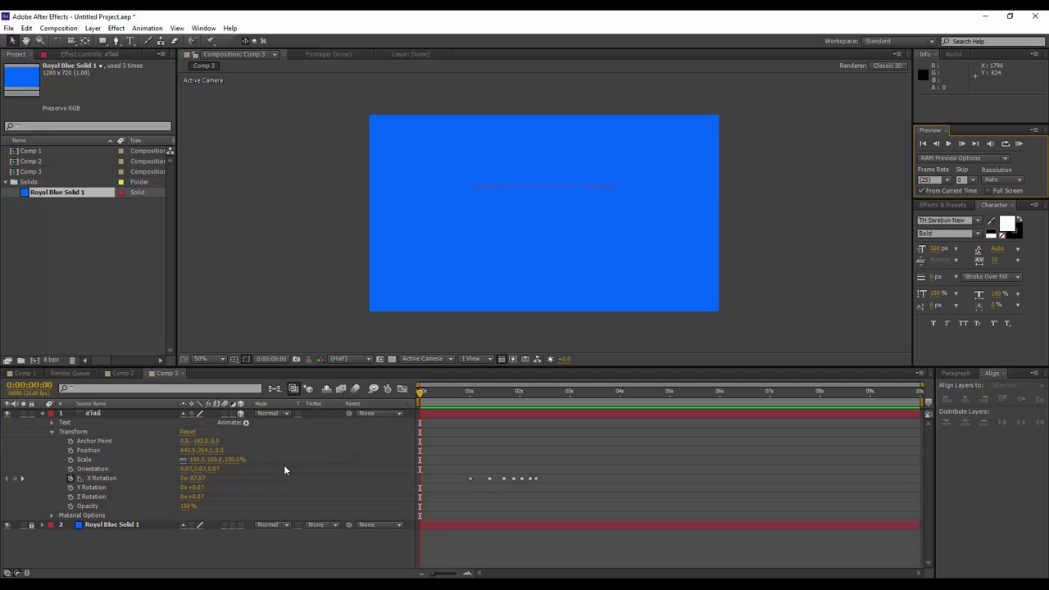
Lock the text layer and collapse its properties in the timeline
click(40, 436)
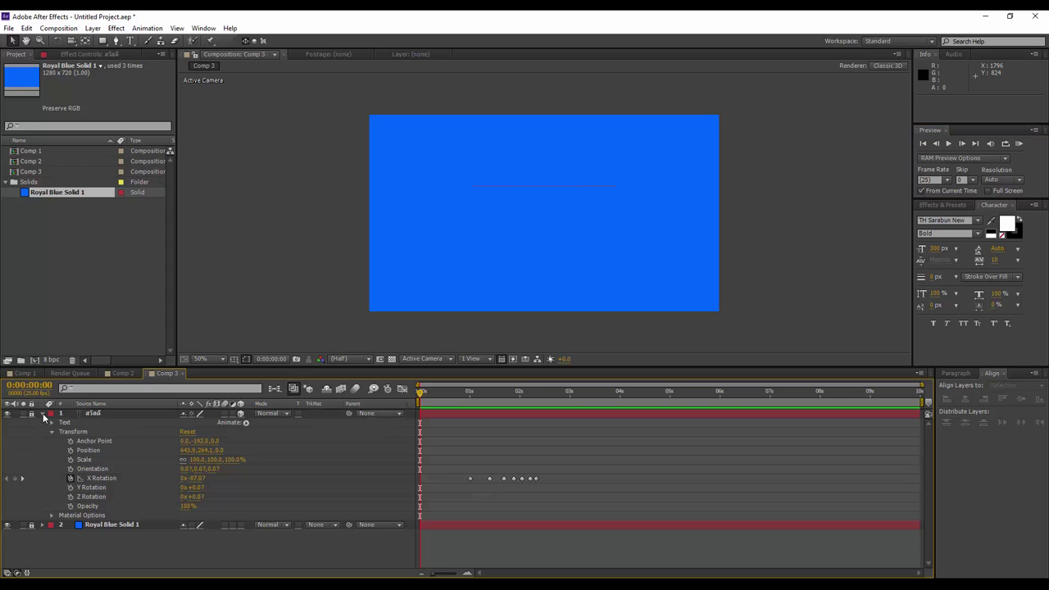
click(44, 413)
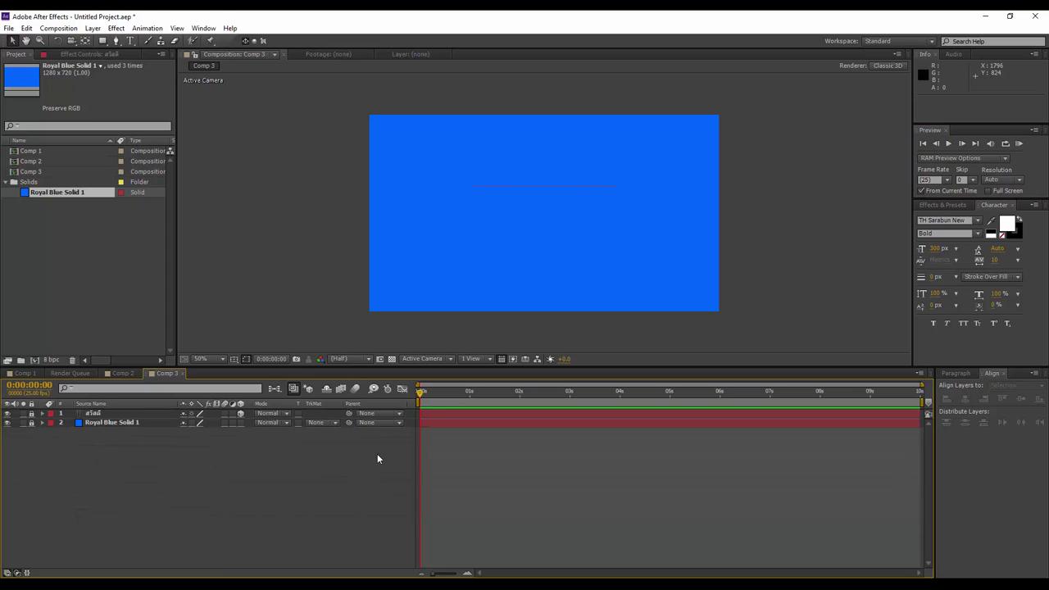
Review the animation up to 0:00:03:00, return to the first frame, and play the RAM preview again
drag(420, 394, 571, 414)
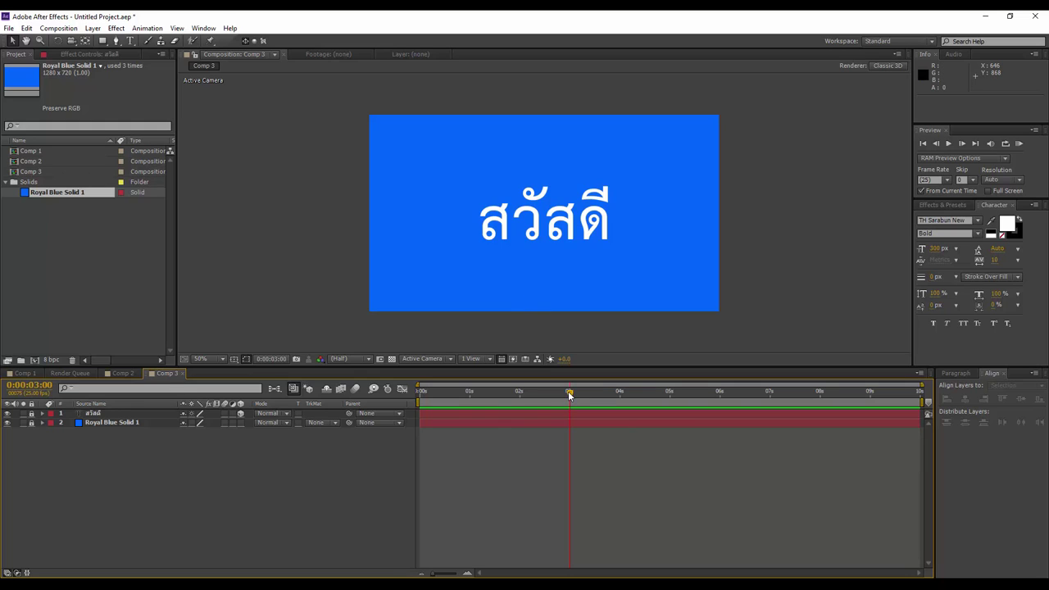
drag(568, 391, 420, 392)
key(KP_0)
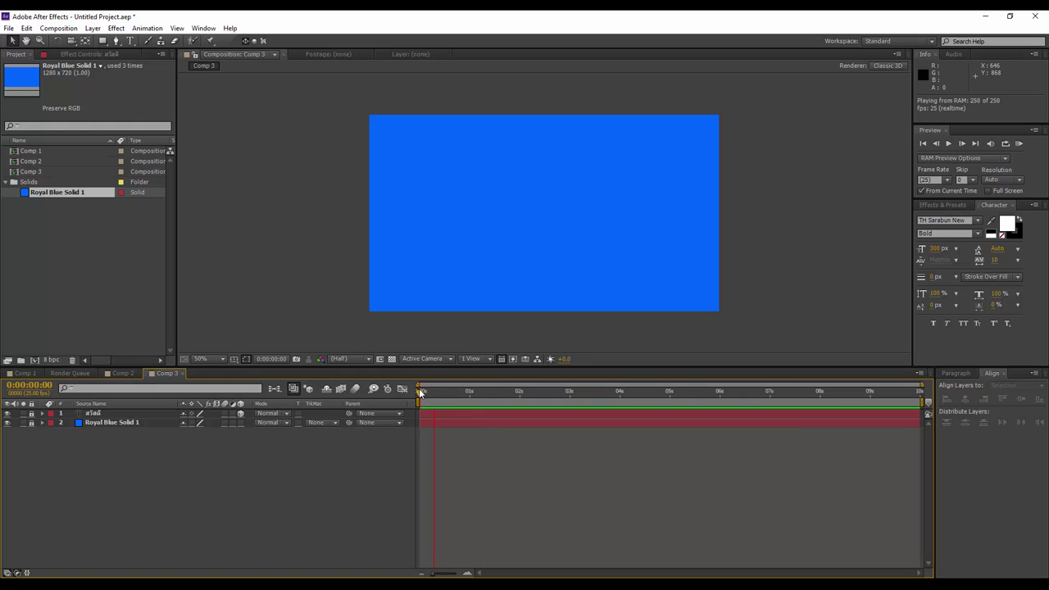